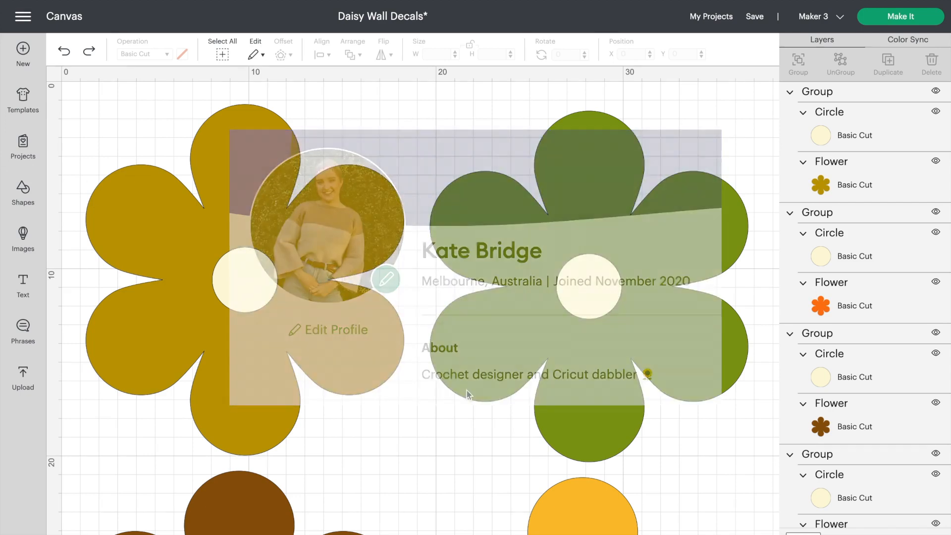
Look over the daisy decals on the canvas and check the size of the green and mustard daisies
scroll(466, 390, "down", 5)
scroll(466, 390, "down", 8)
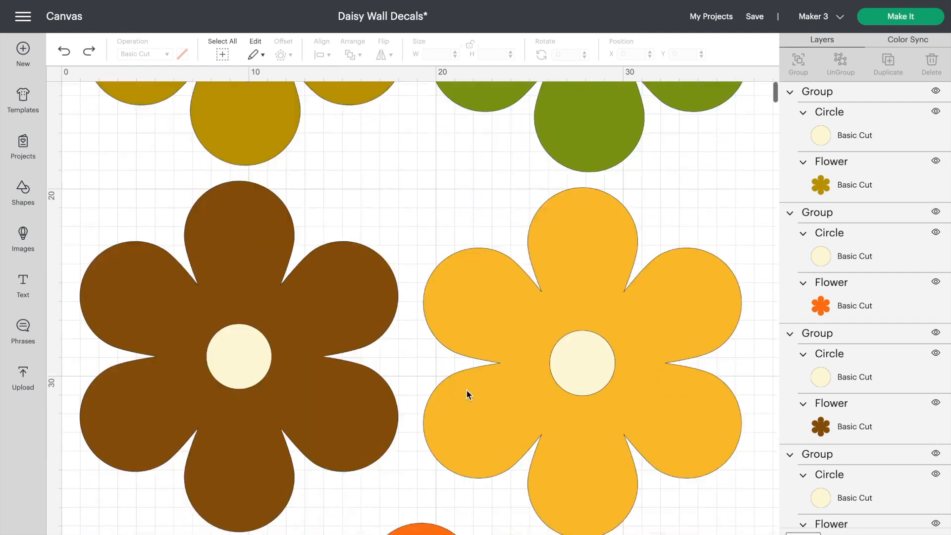
scroll(466, 390, "up", 10)
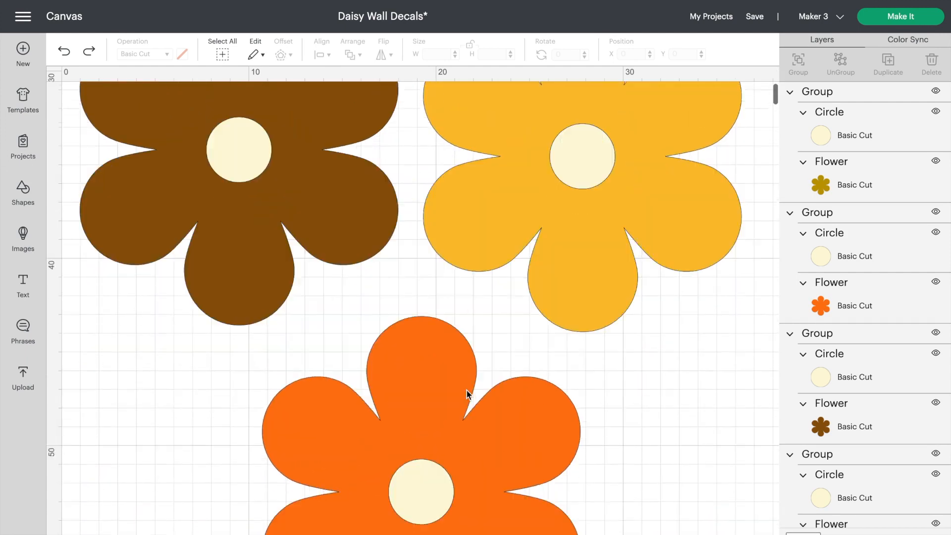
scroll(465, 389, "up", 2)
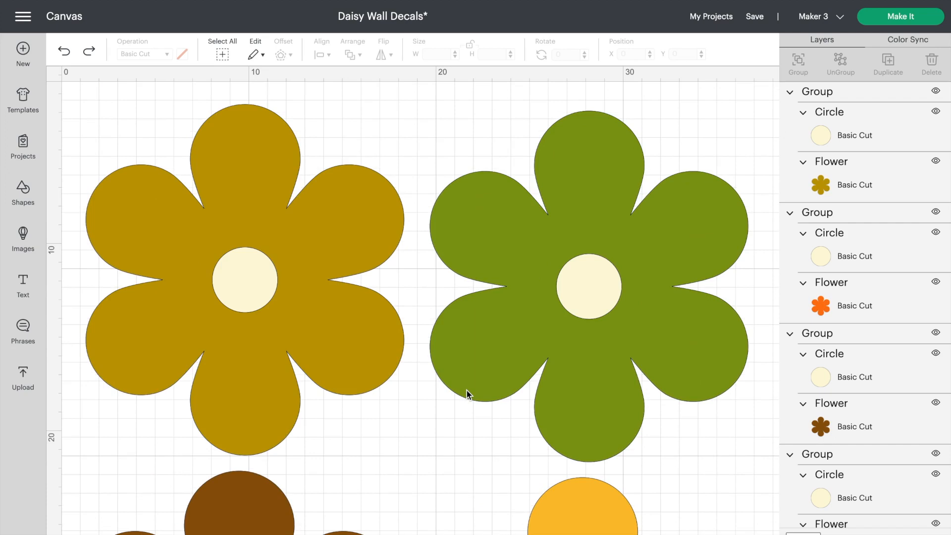
left_click(516, 329)
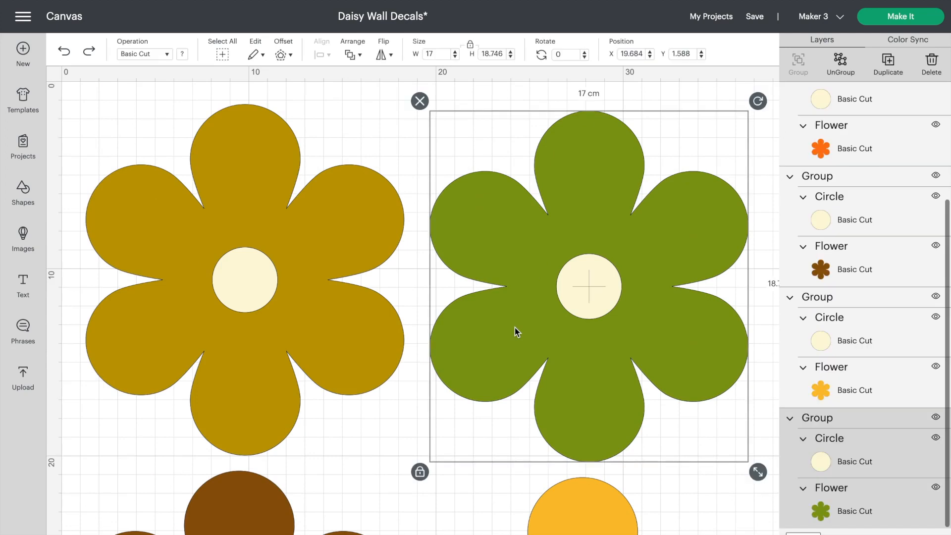
left_click(400, 432)
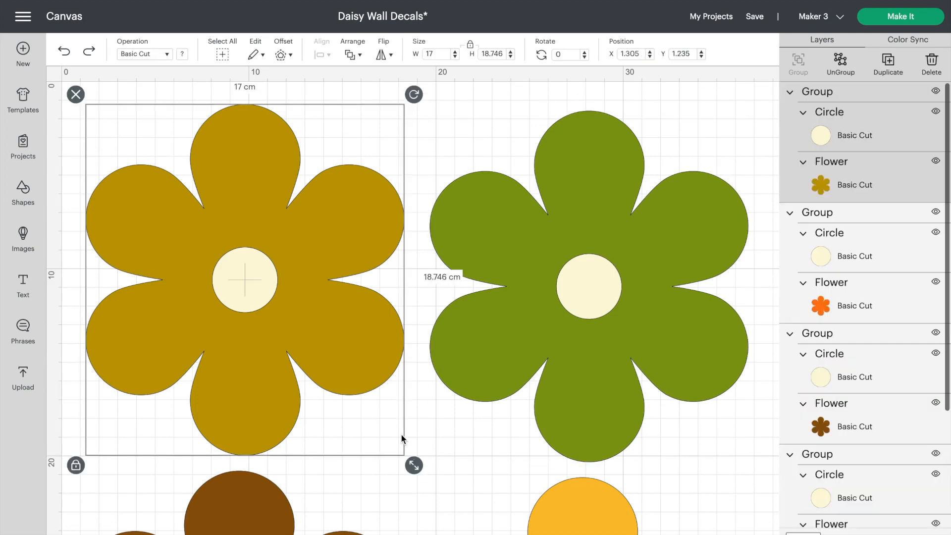
left_click(471, 467)
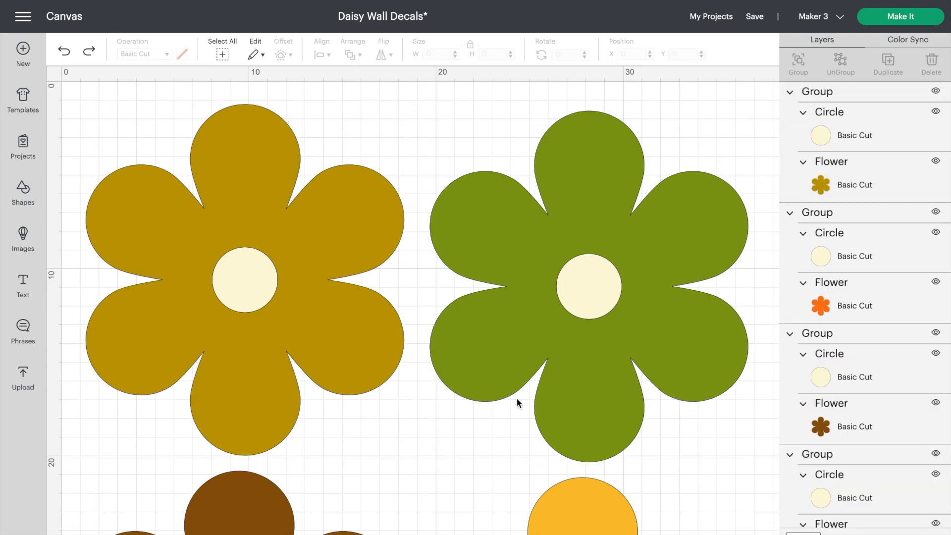
Ungroup the green daisy and try other material colors on its petals, including brown and green
left_click(536, 229)
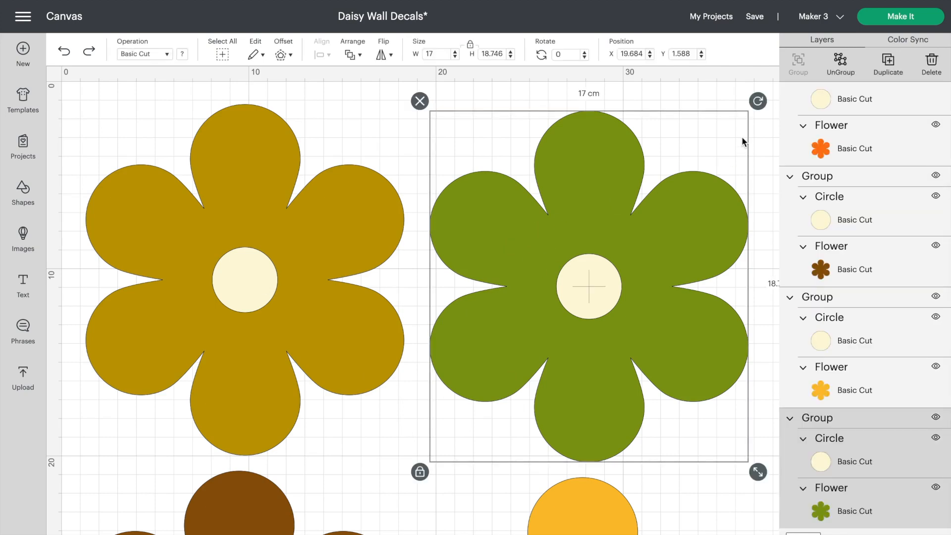
left_click(840, 71)
left_click(475, 181)
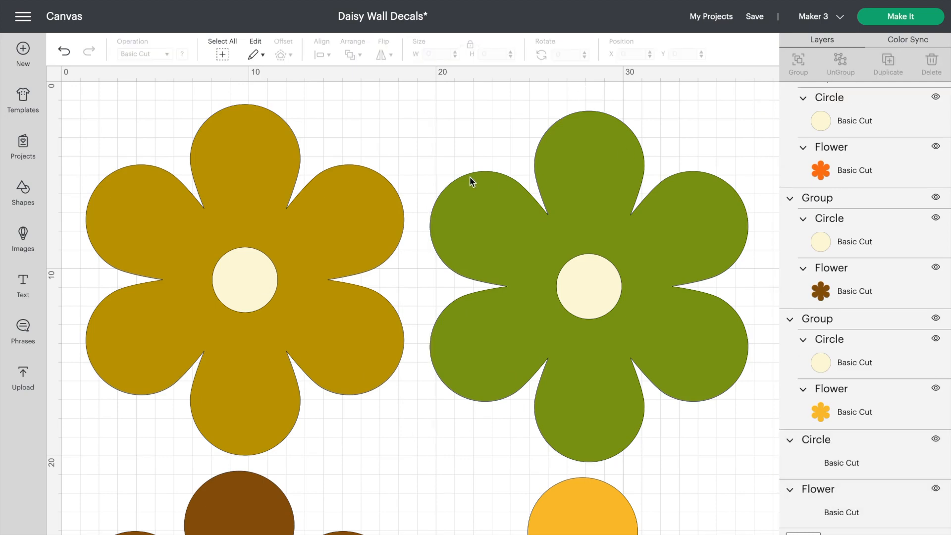
left_click(494, 210)
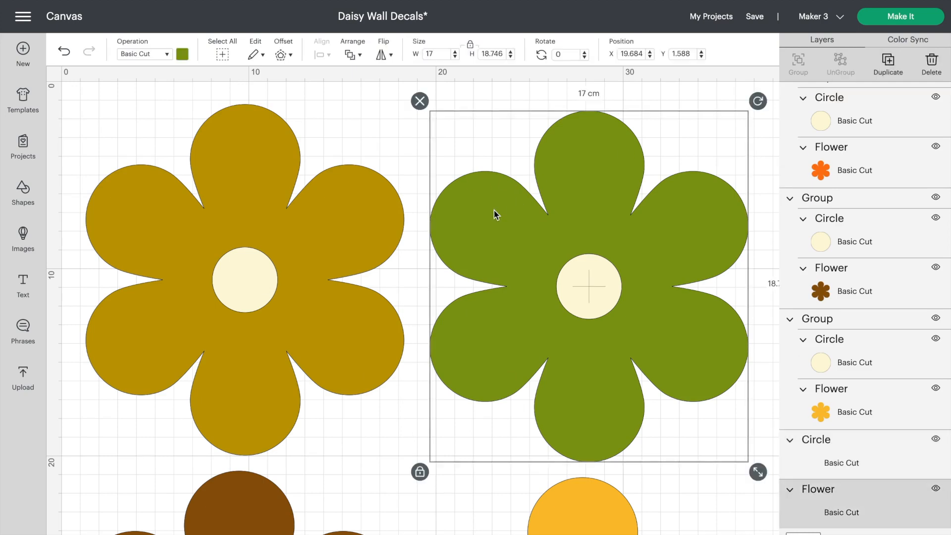
left_click(181, 55)
left_click(229, 110)
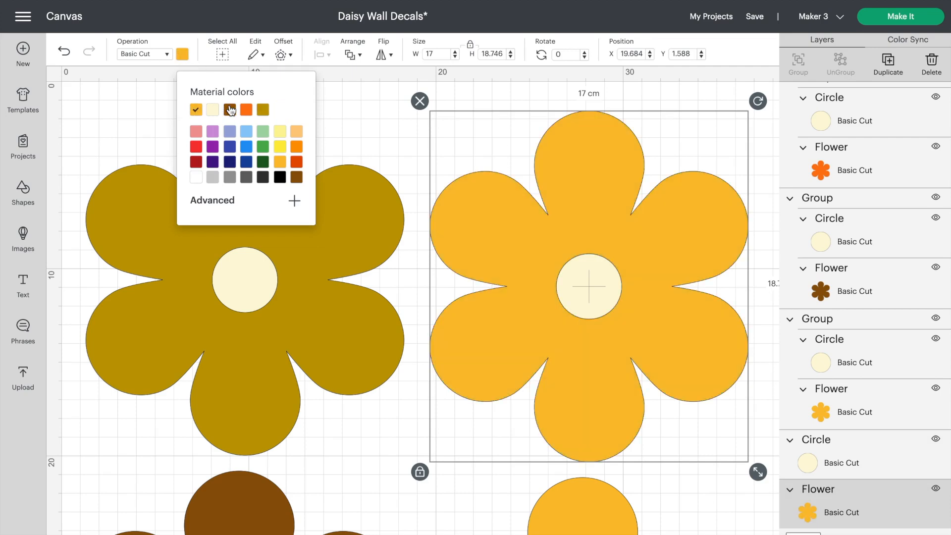
left_click(263, 146)
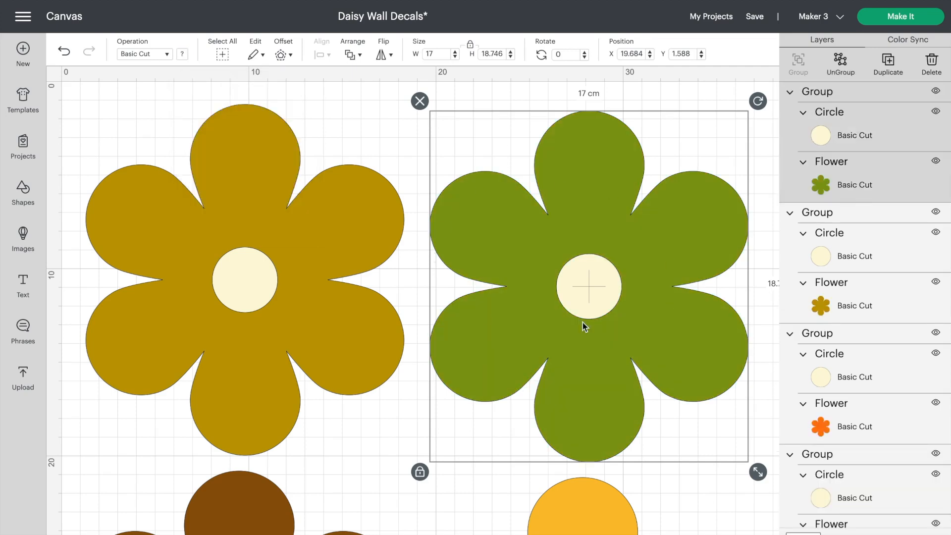
Try scaling the mustard daisy group down proportionally to about 16.5 cm wide
scroll(447, 296, "down", 5)
scroll(447, 296, "down", 9)
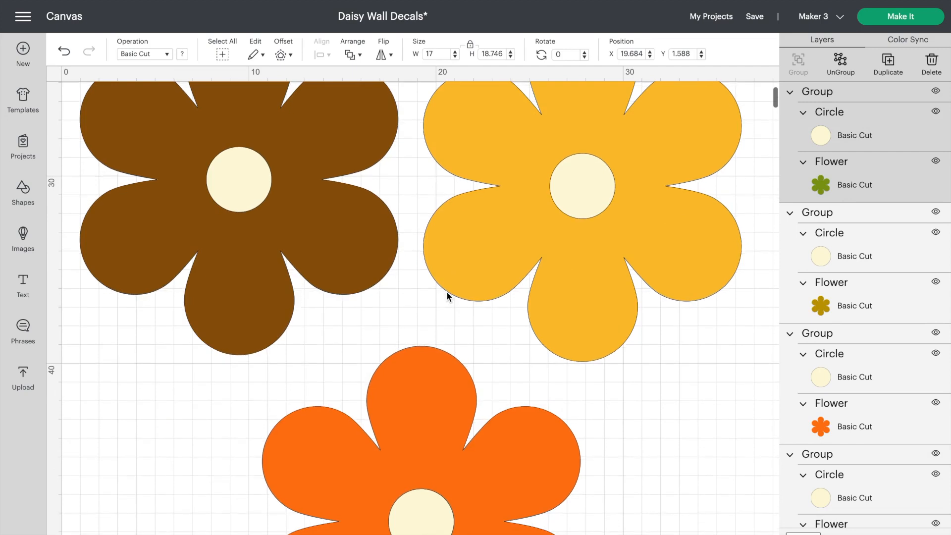
scroll(446, 292, "up", 5)
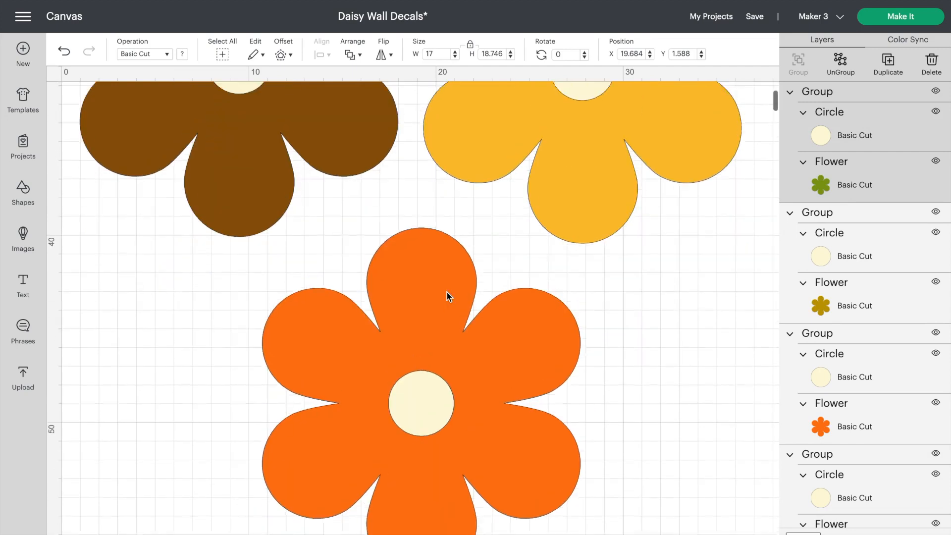
scroll(447, 293, "up", 9)
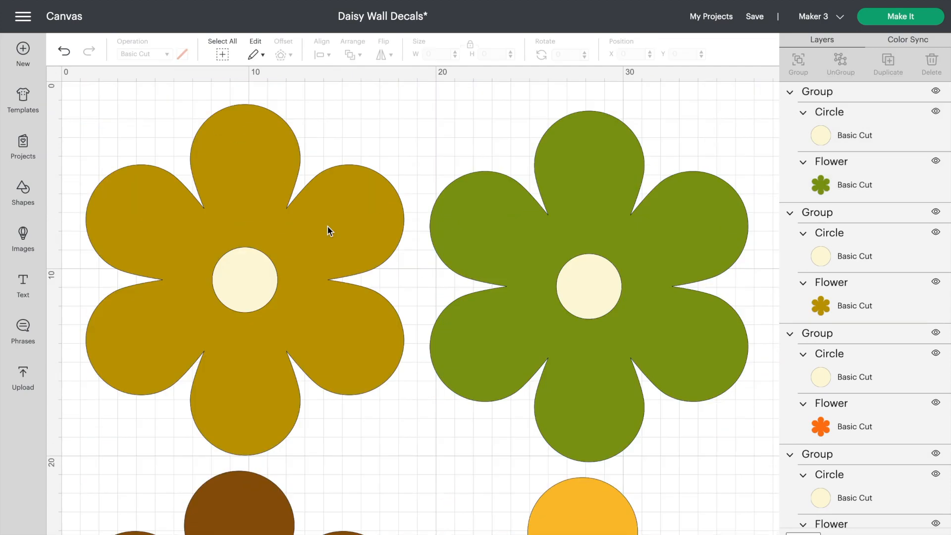
left_click(327, 227)
mouse_move(417, 470)
left_mouse_down()
mouse_move(339, 381)
mouse_move(408, 460)
left_mouse_up()
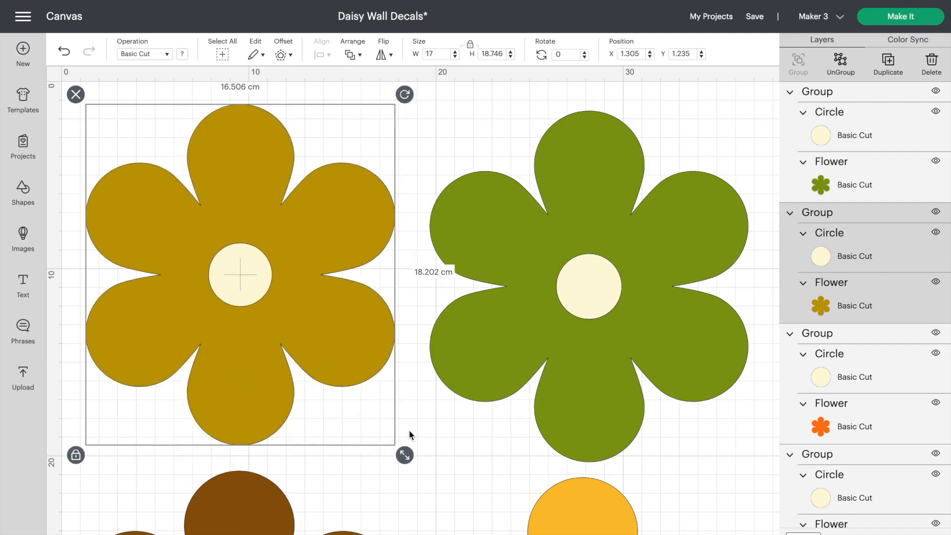
left_click(409, 435)
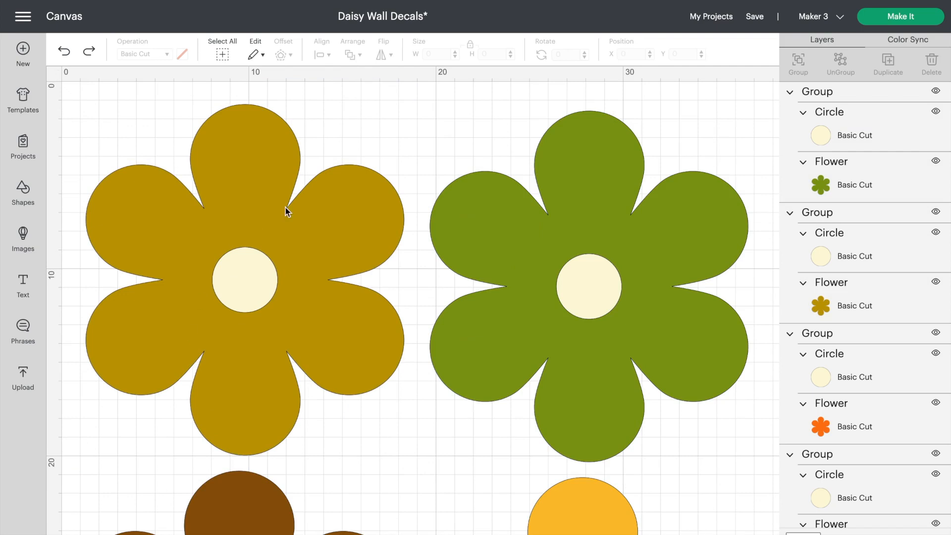
Check the dimensions of the mustard and green daisies and look over the layout once more
left_click(323, 210)
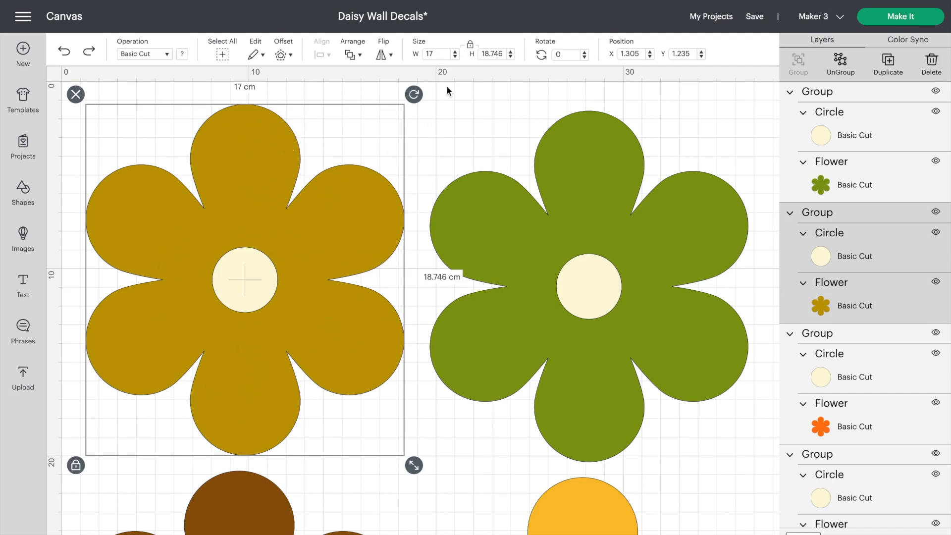
left_click(456, 141)
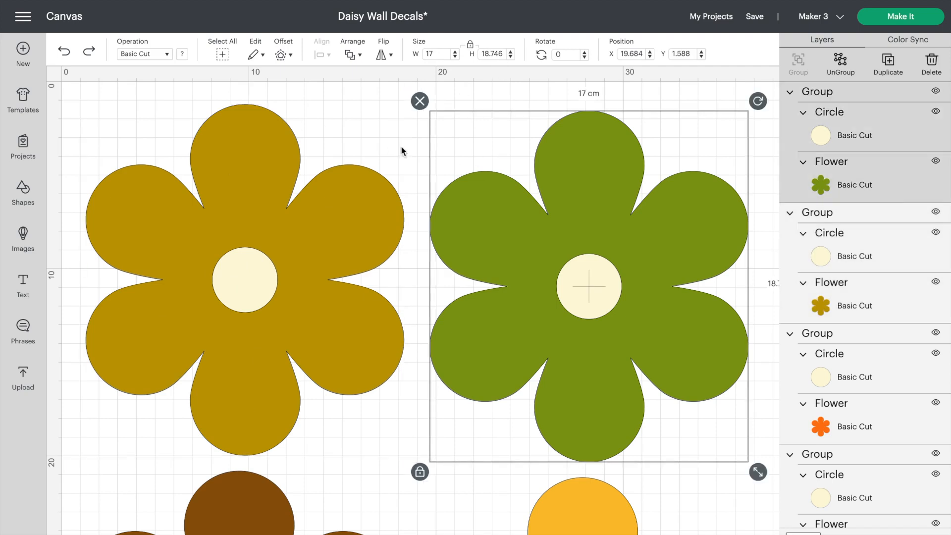
left_click(363, 426)
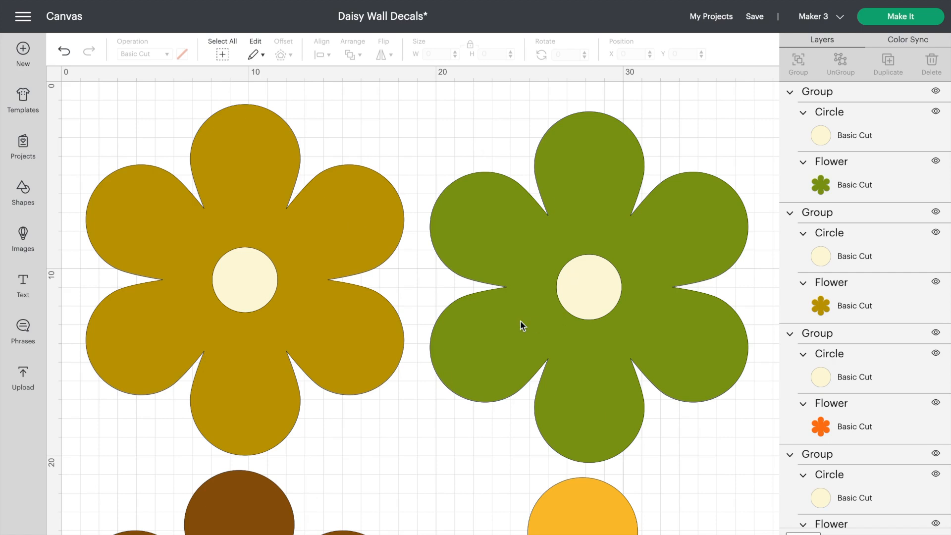
scroll(520, 324, "down", 11)
scroll(520, 325, "up", 11)
Send the project to cut preparation with all materials loaded without a mat
left_click(909, 23)
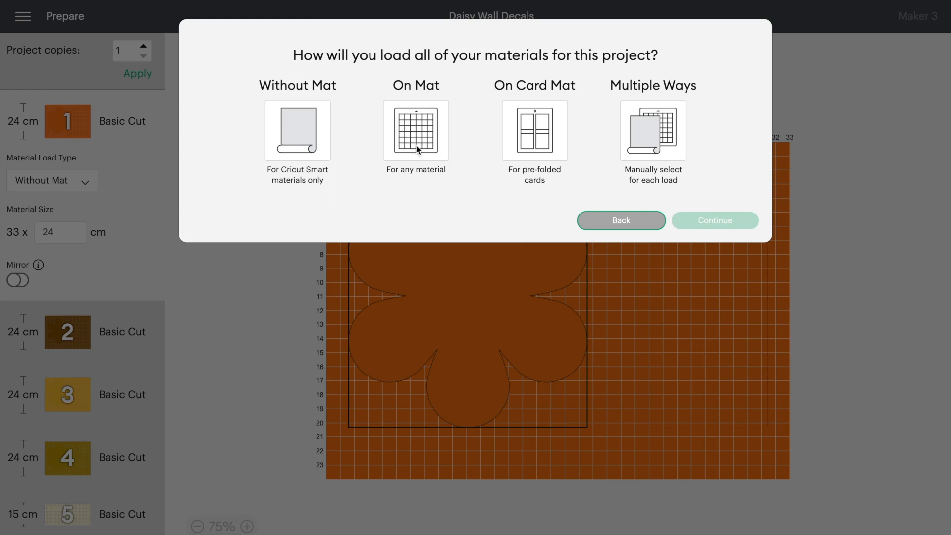
left_click(297, 143)
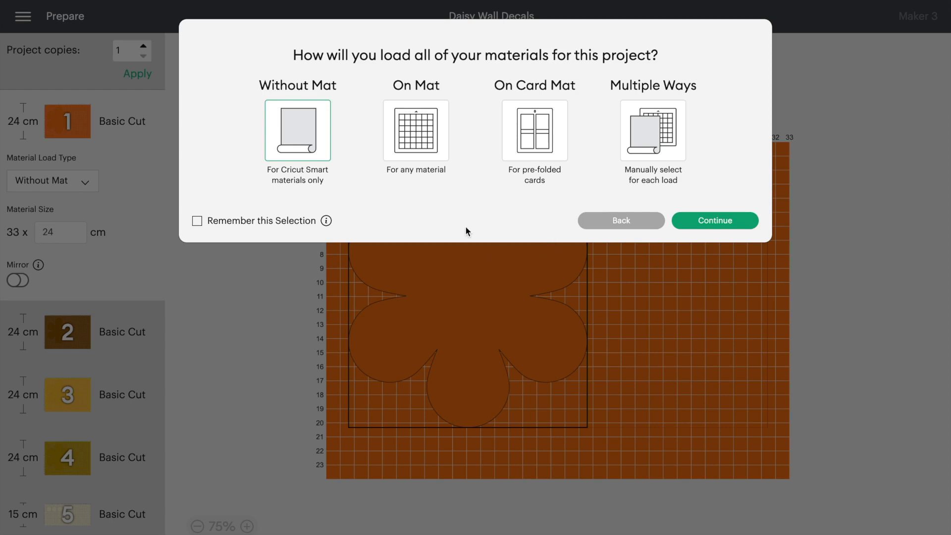
left_click(724, 221)
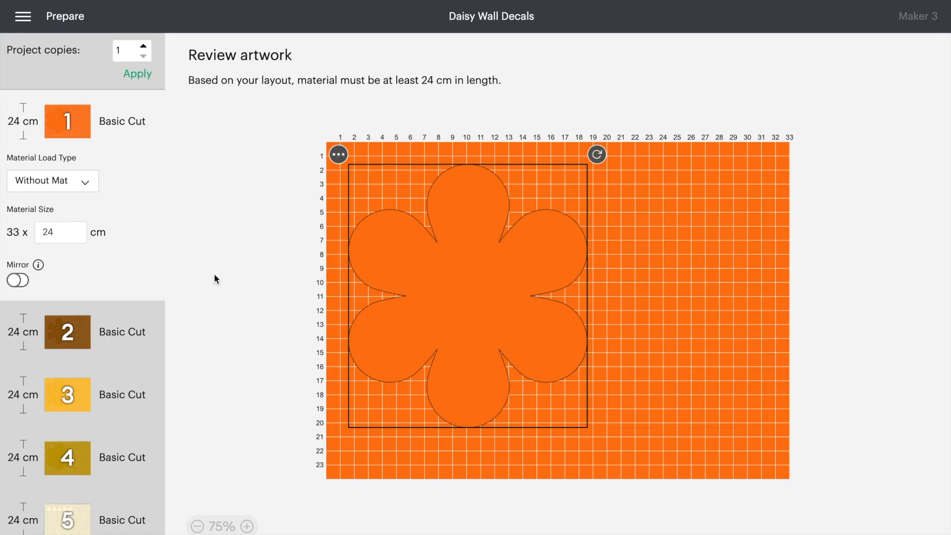
Review the material loads, keep Without Mat for the first one, and set its base material to Smart Vinyl – Removable
scroll(129, 366, "down", 1)
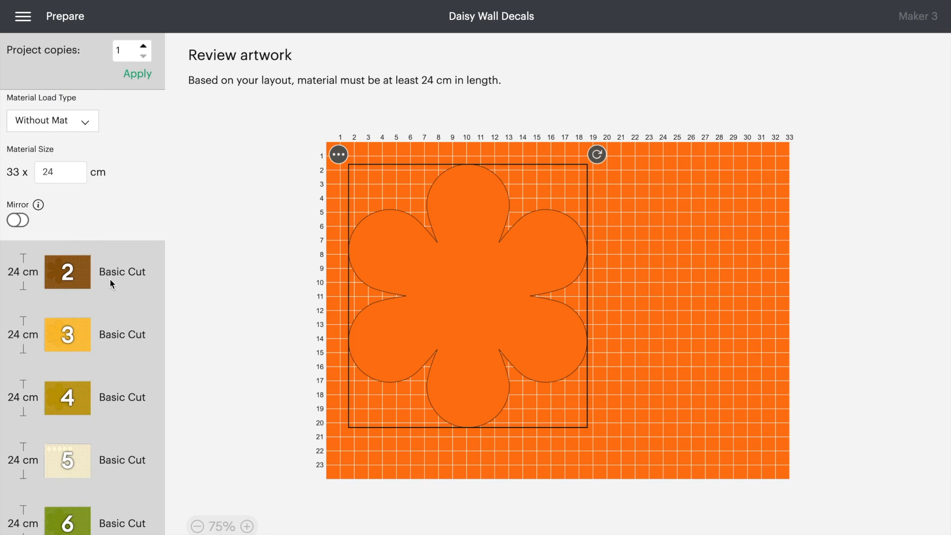
scroll(109, 278, "up", 1)
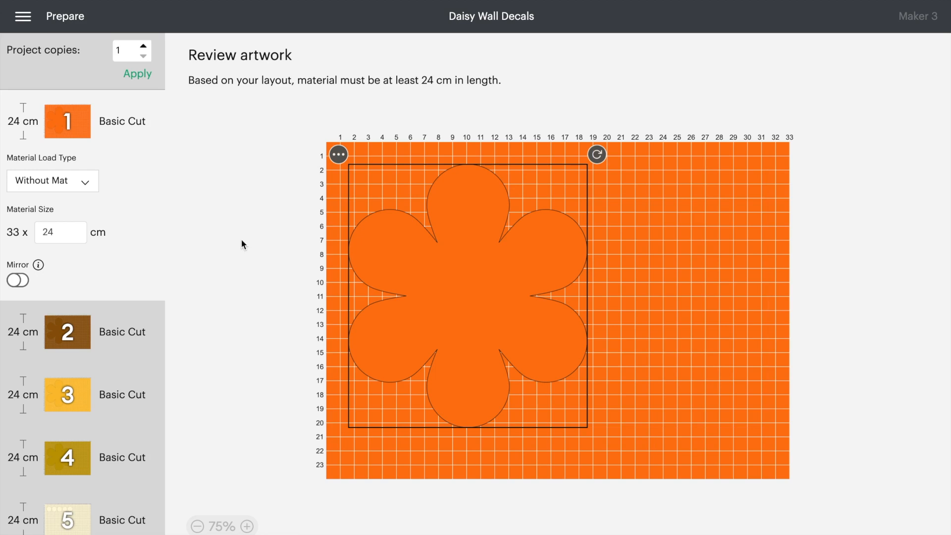
left_click(89, 185)
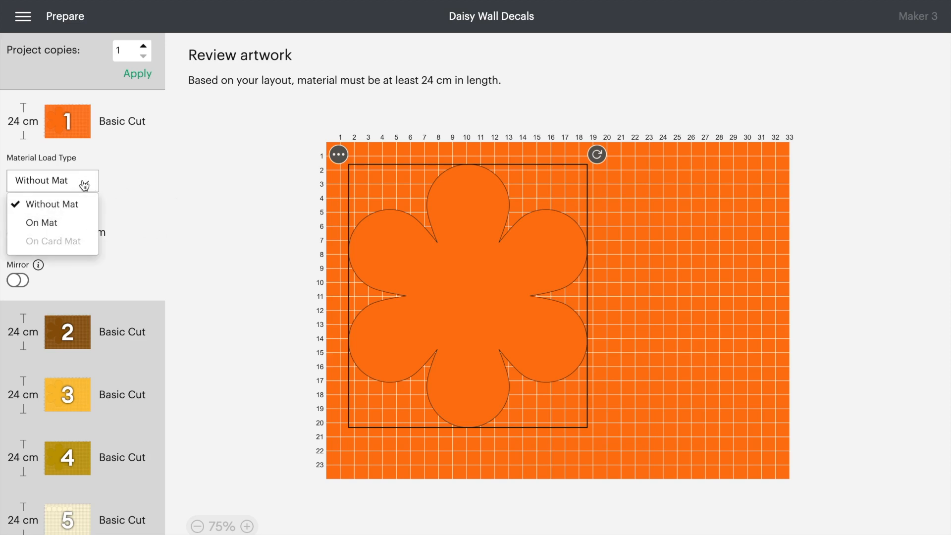
left_click(84, 185)
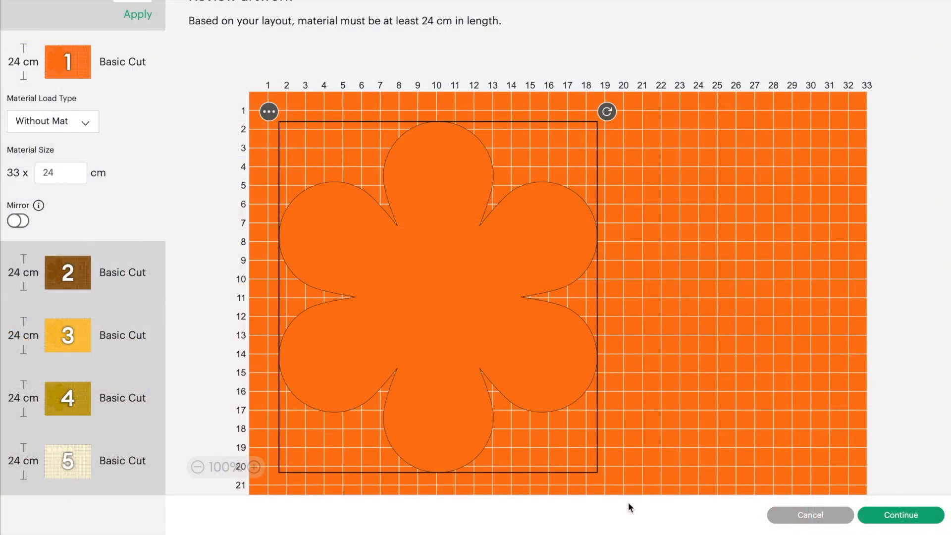
left_click(901, 515)
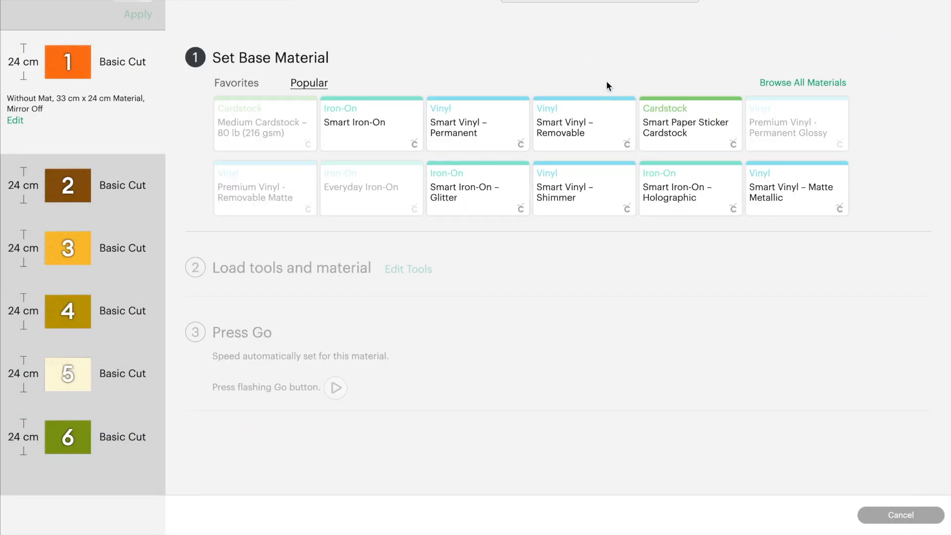
left_click(577, 132)
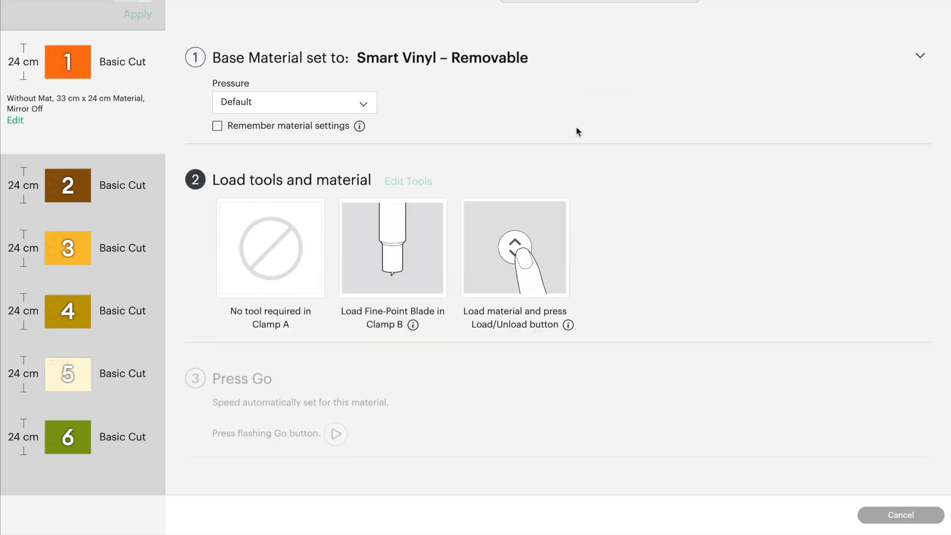